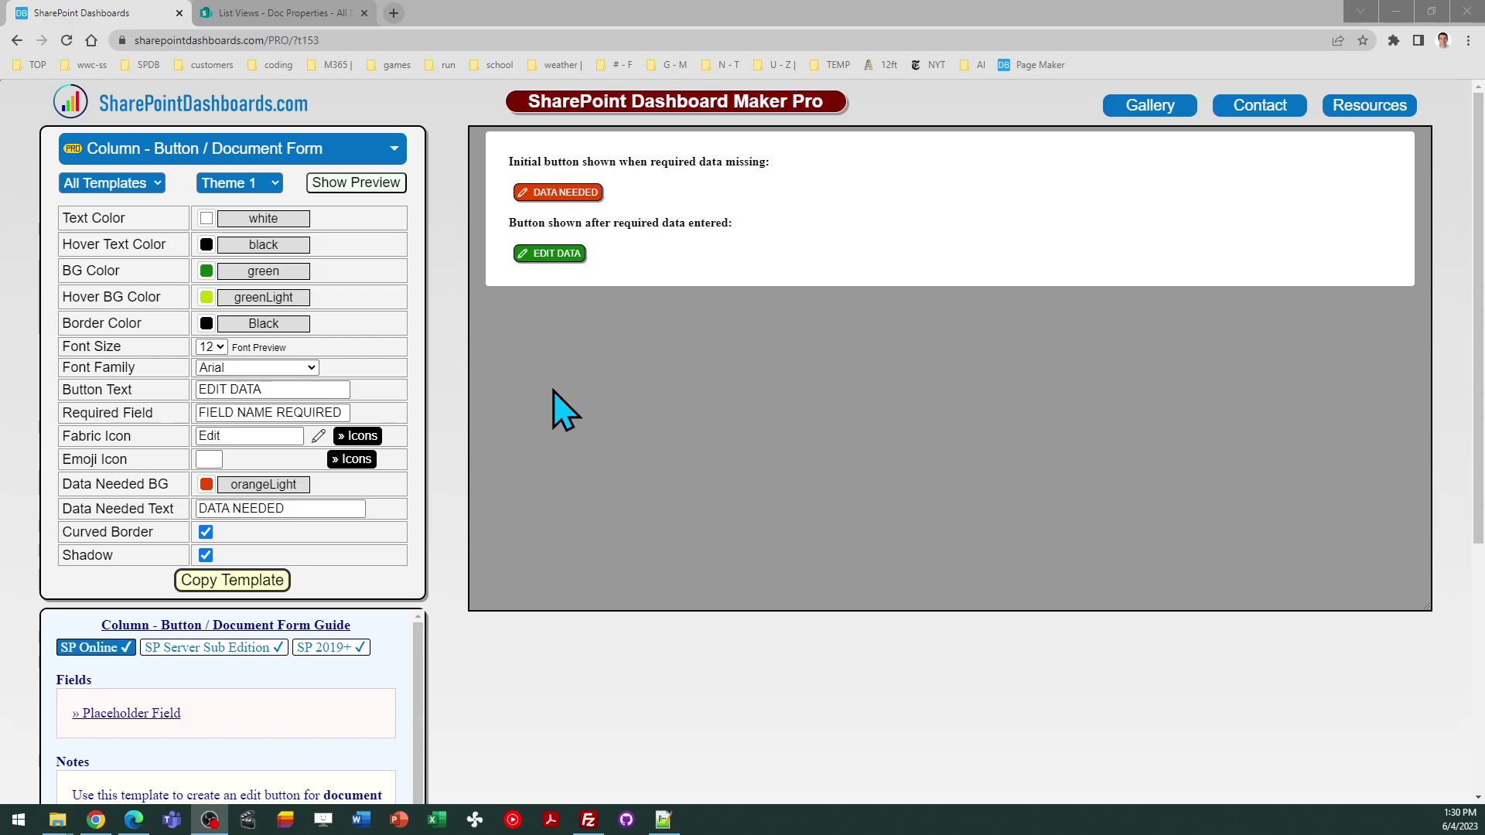
- Show the Doc Properties library, whose four documents have a plain Edit link in the Form column
left_click(280, 18)
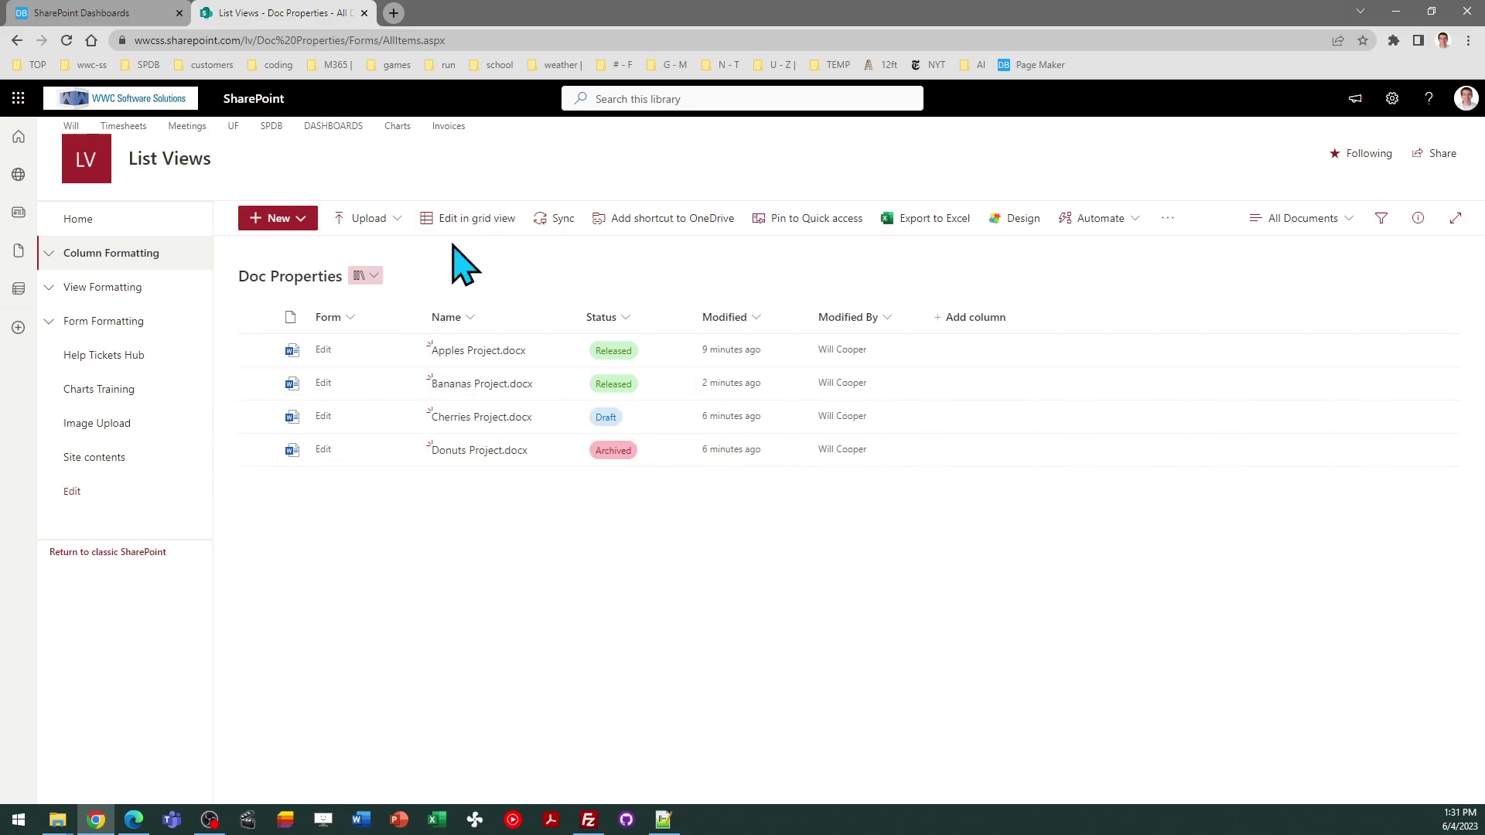
- Switch between the library and the Column - Button / Document Form template, ending on the template
left_click(124, 15)
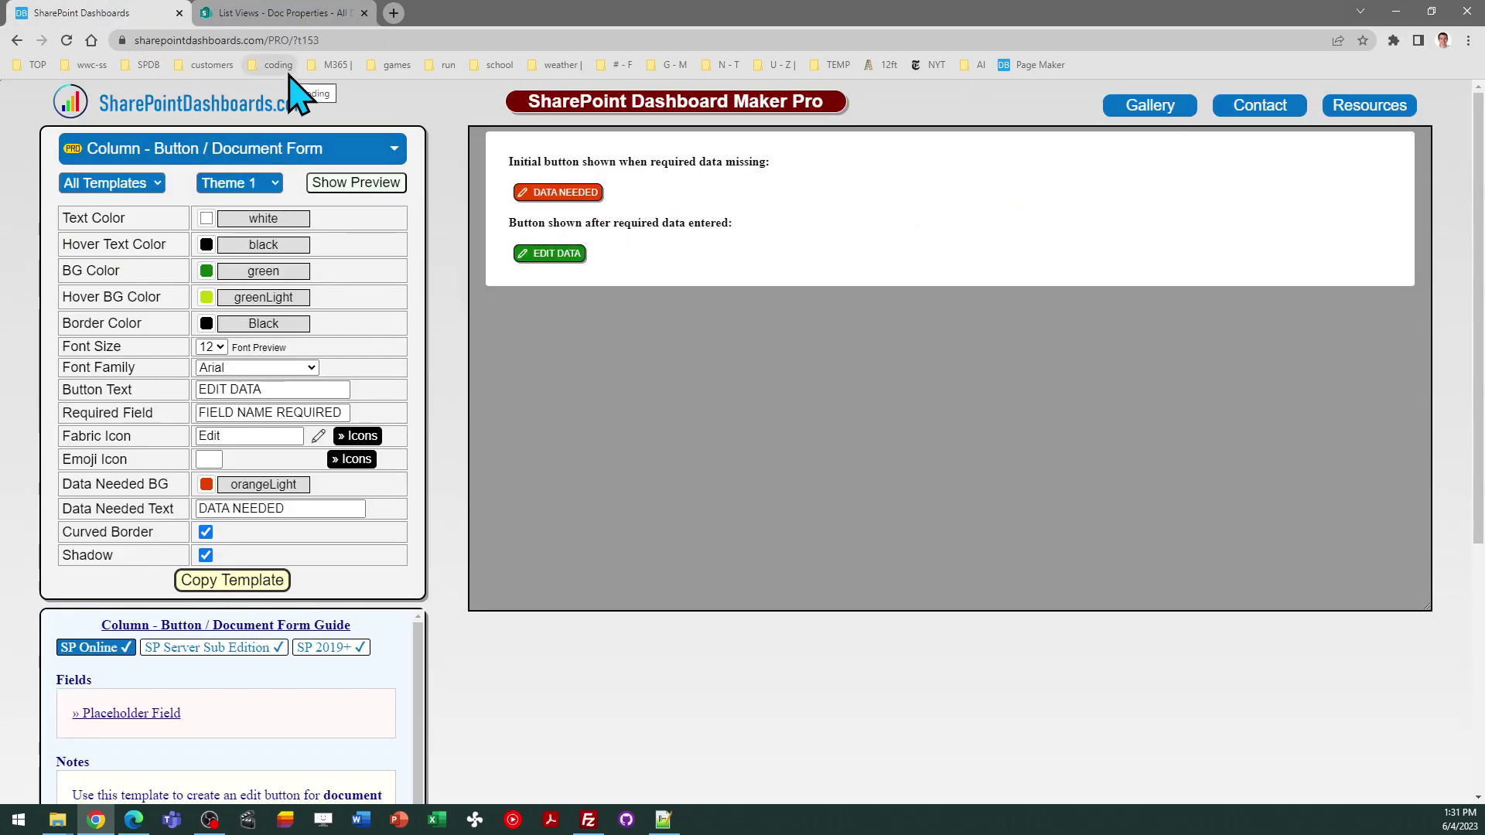
left_click(267, 14)
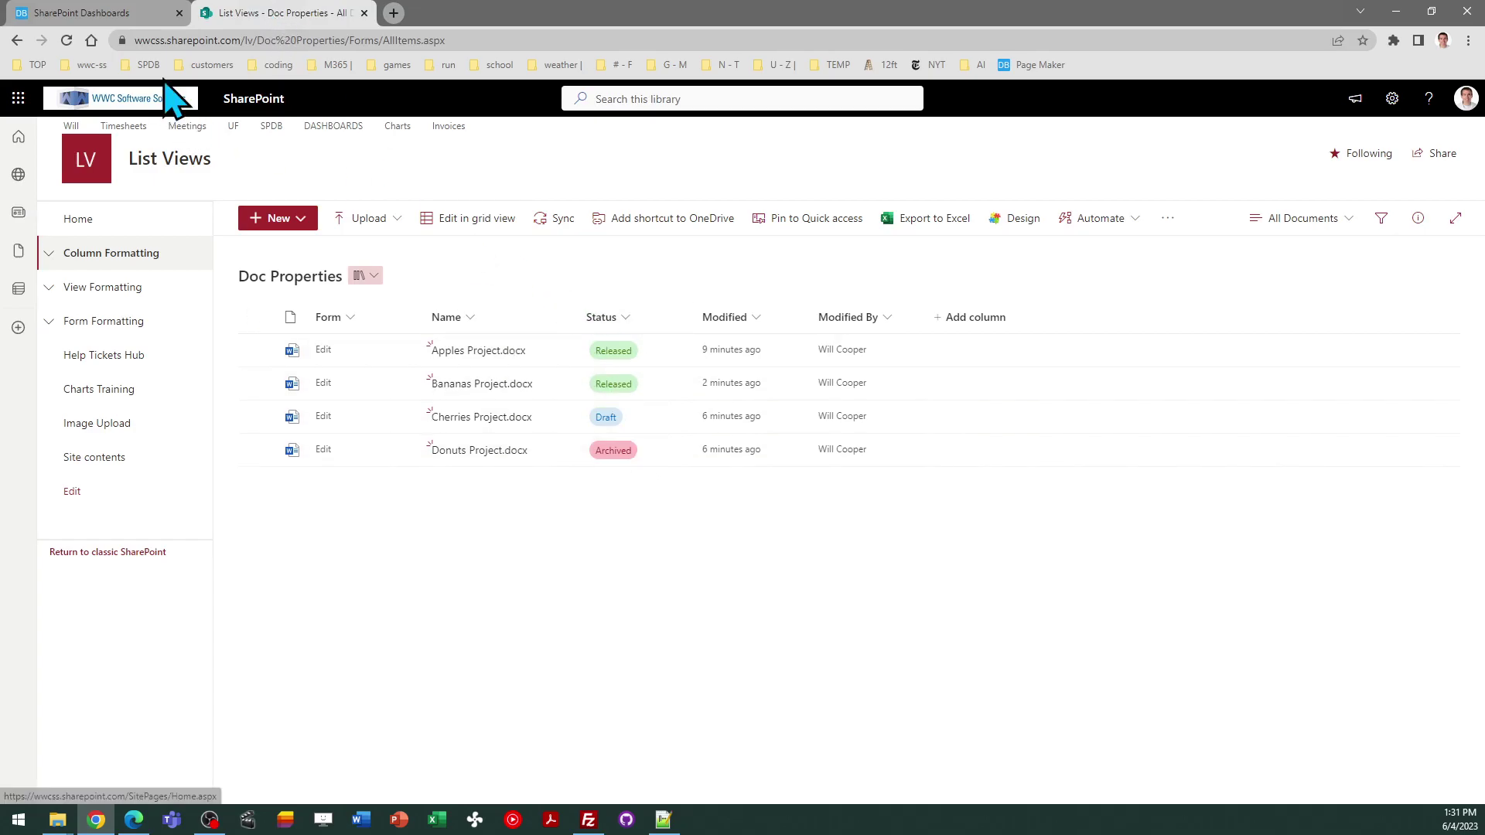
left_click(118, 11)
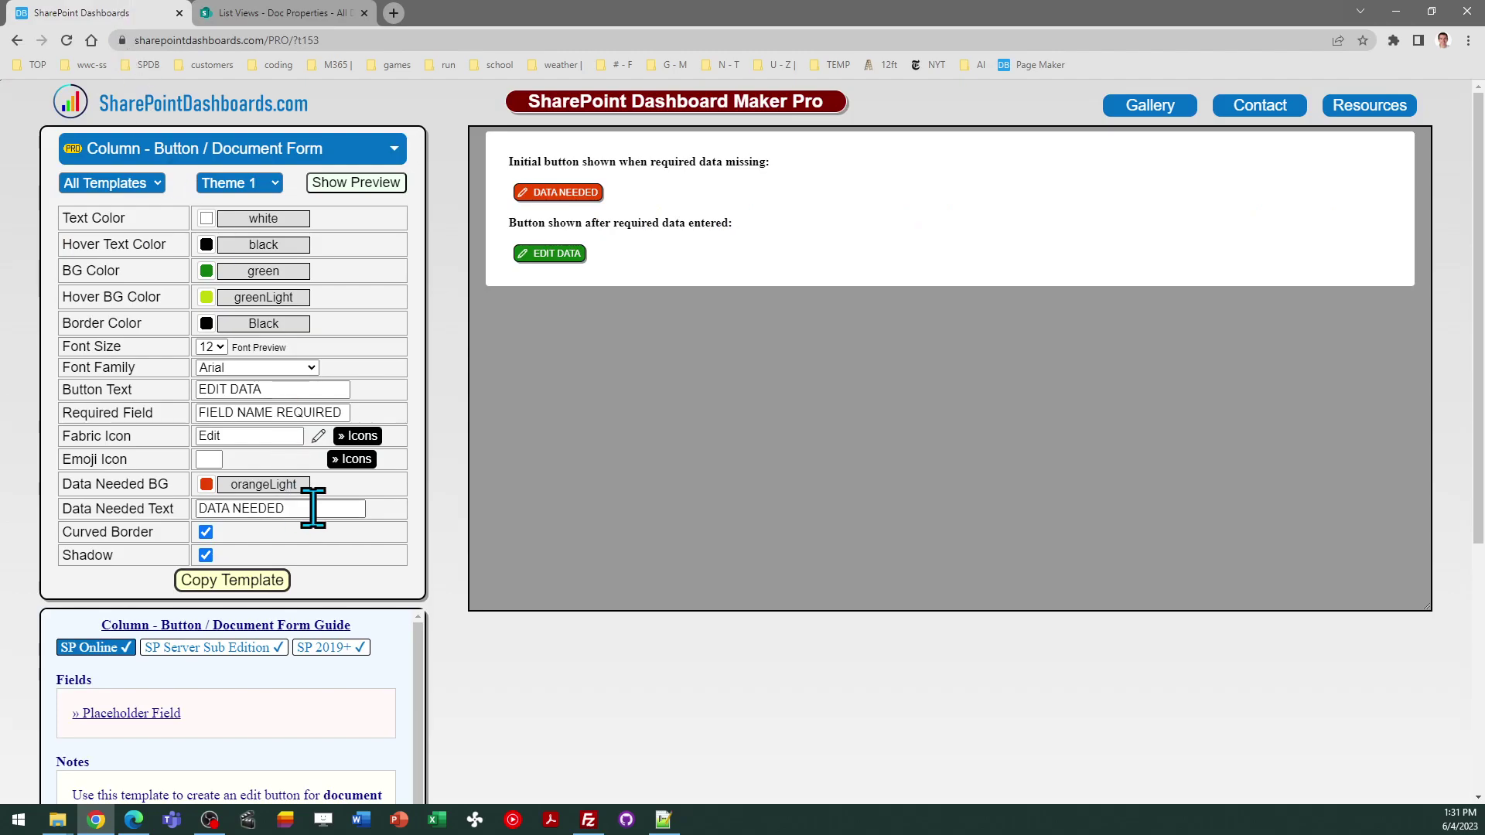
- Set the template's Required Field to Status, then copy the template code and dismiss the confirmation
triple_click(341, 410)
type("S")
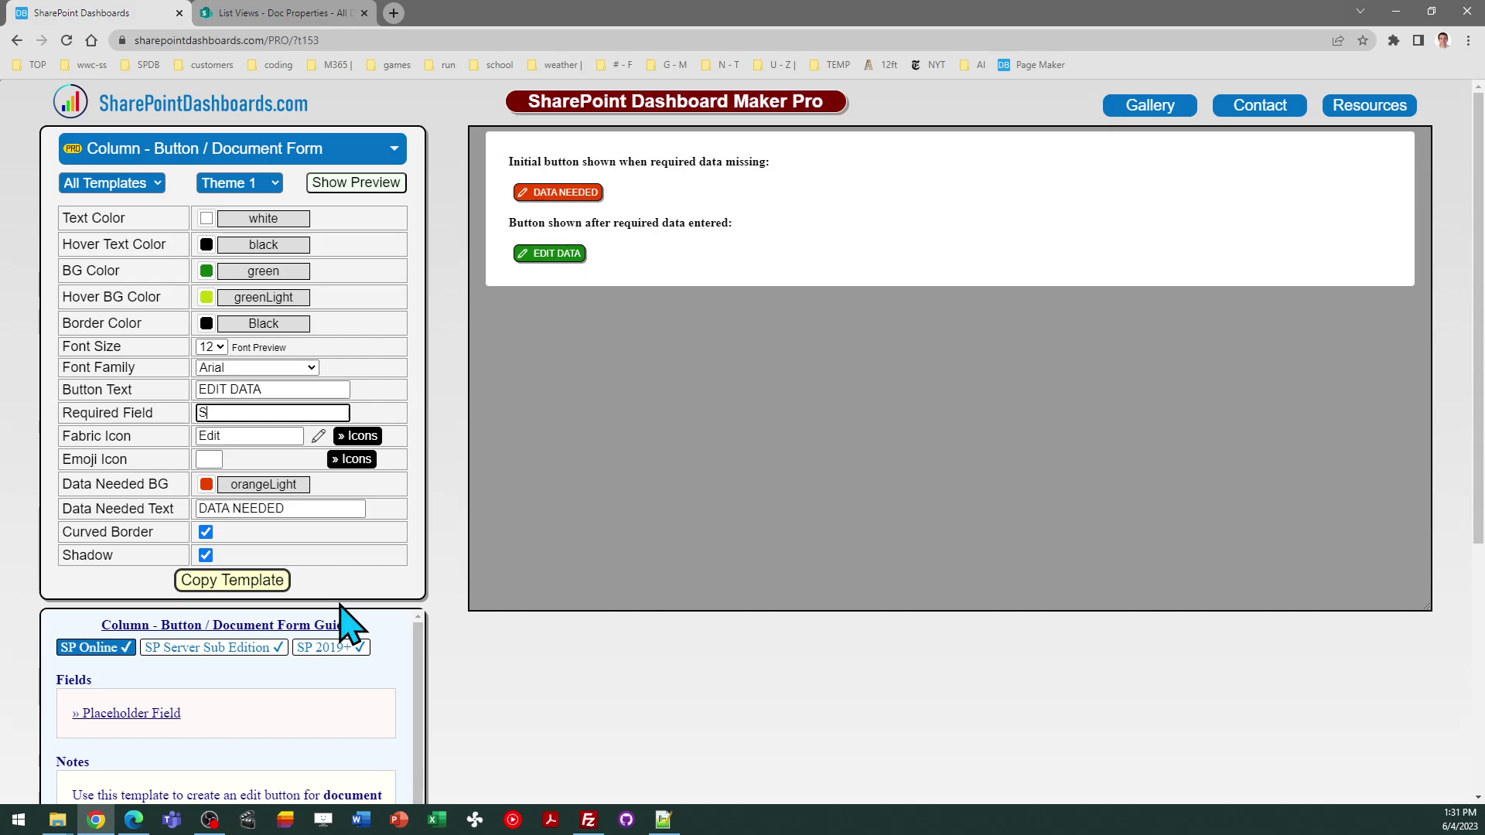
type("tatus")
left_click(412, 533)
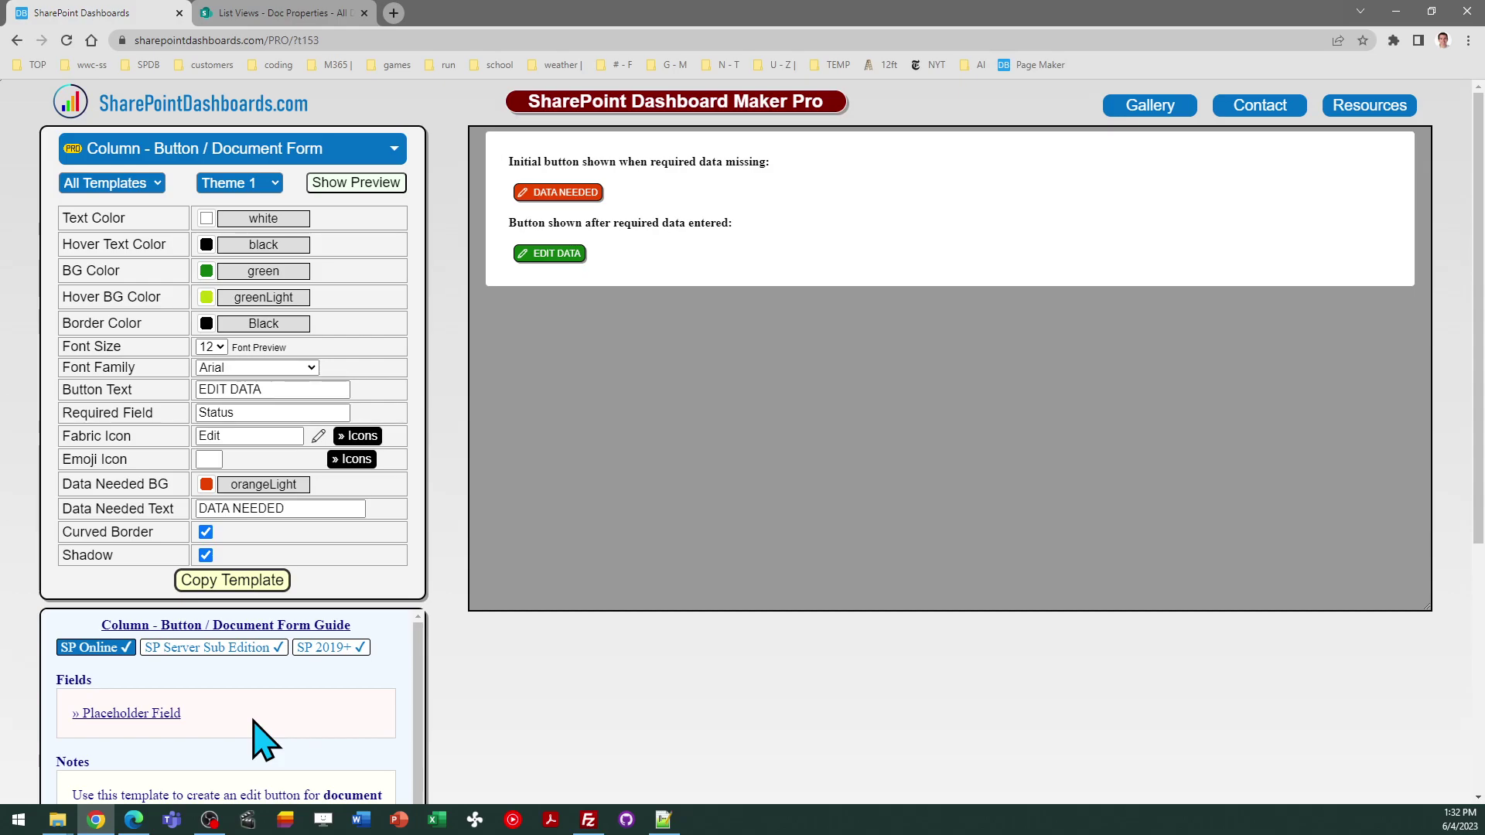
left_click(267, 592)
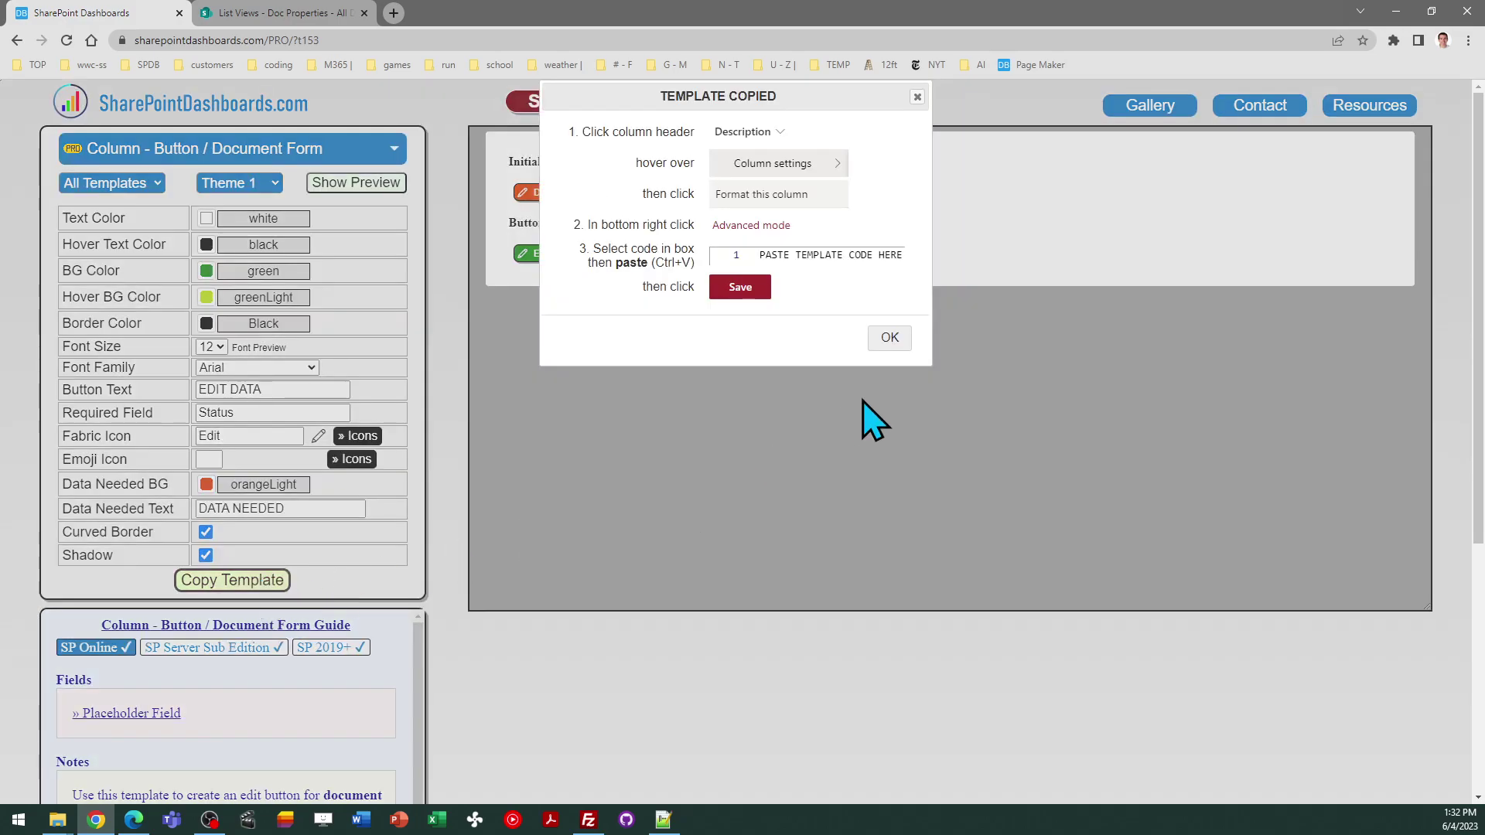
left_click(886, 338)
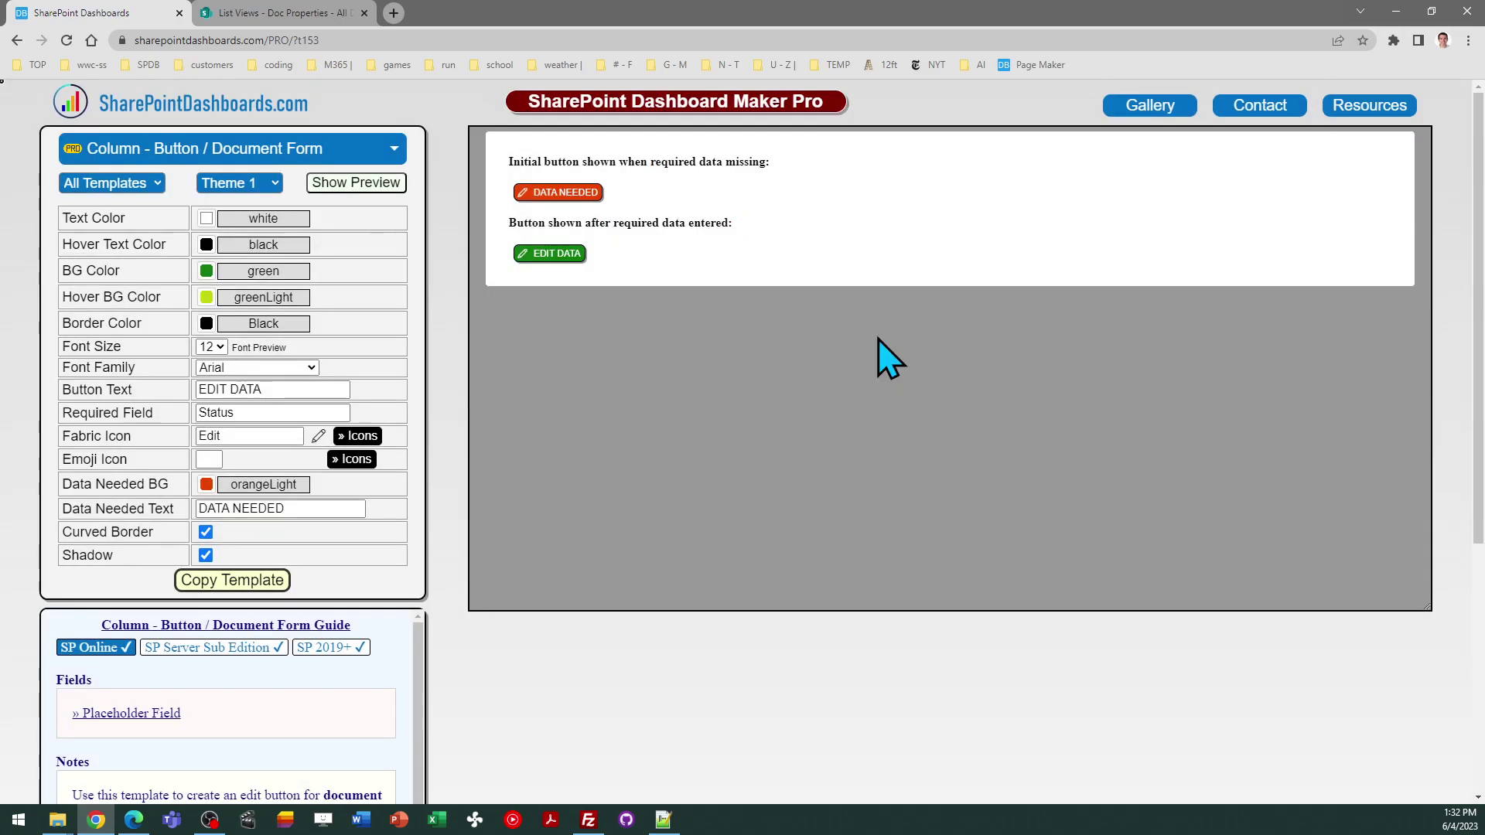
- Replace the Form column's advanced-mode formatting JSON with the copied template and save it
left_click(275, 15)
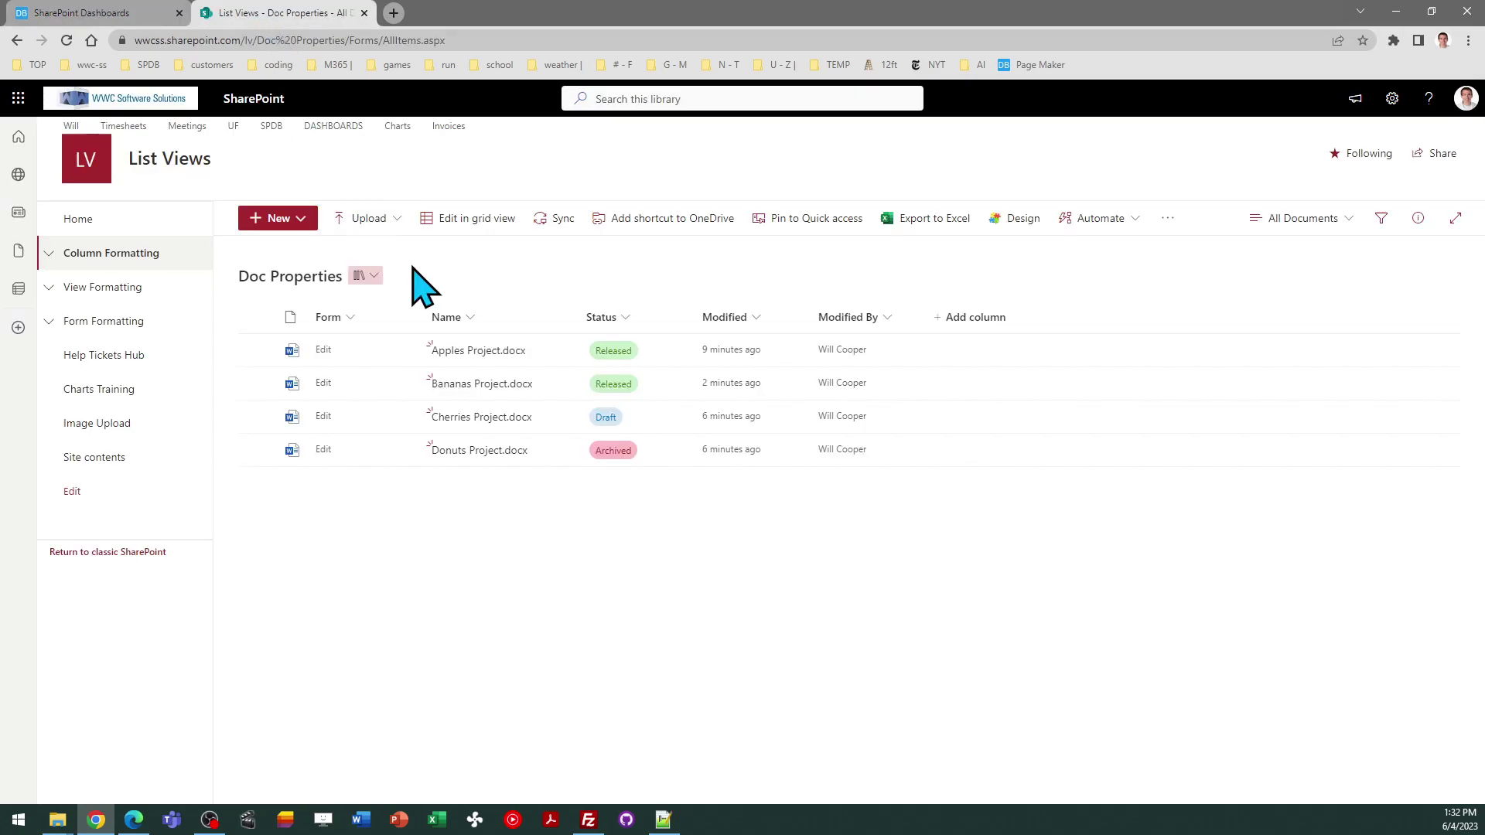
left_click(357, 317)
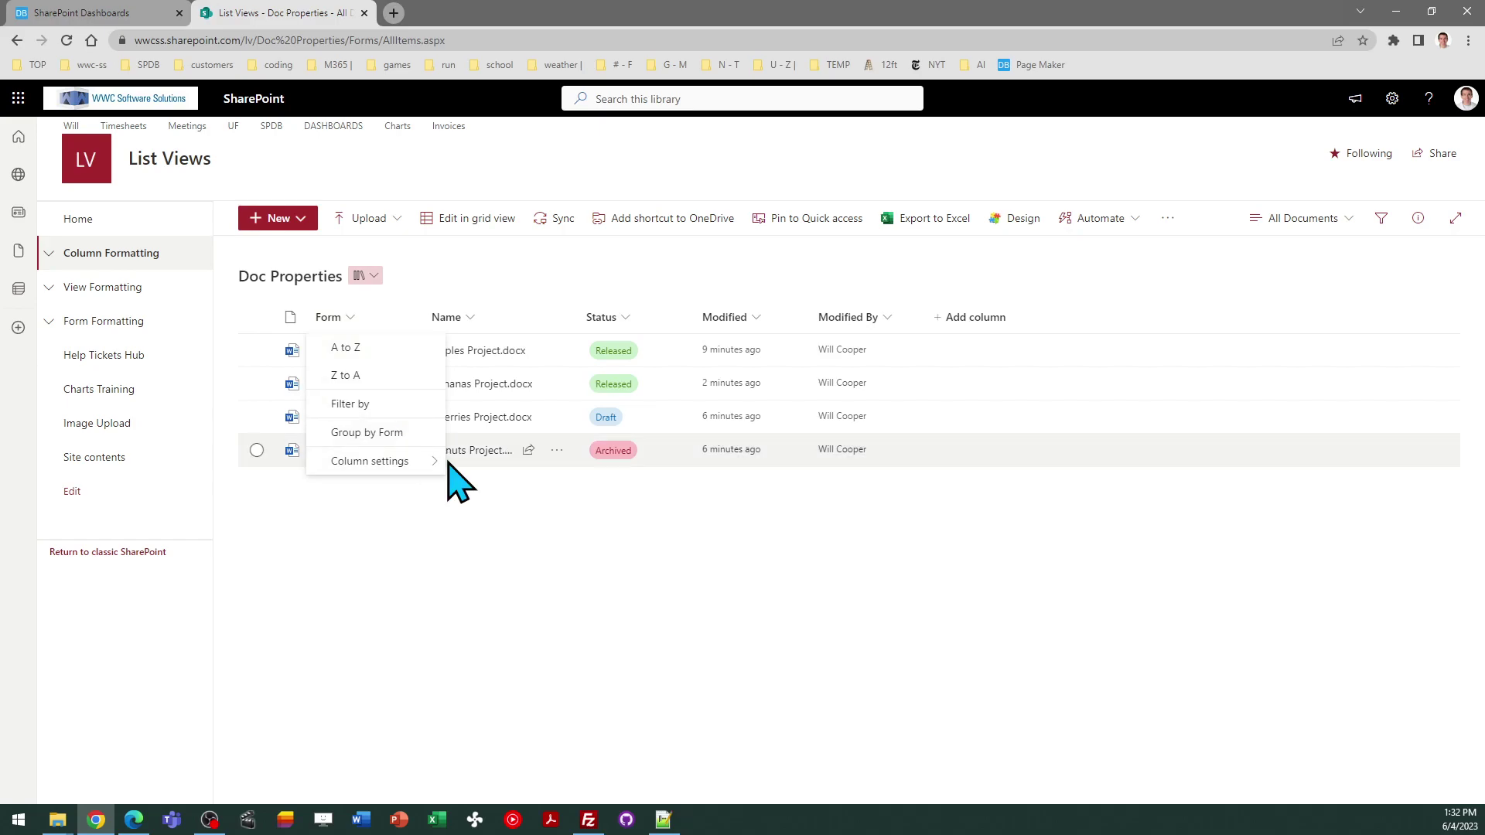
mouse_move(424, 464)
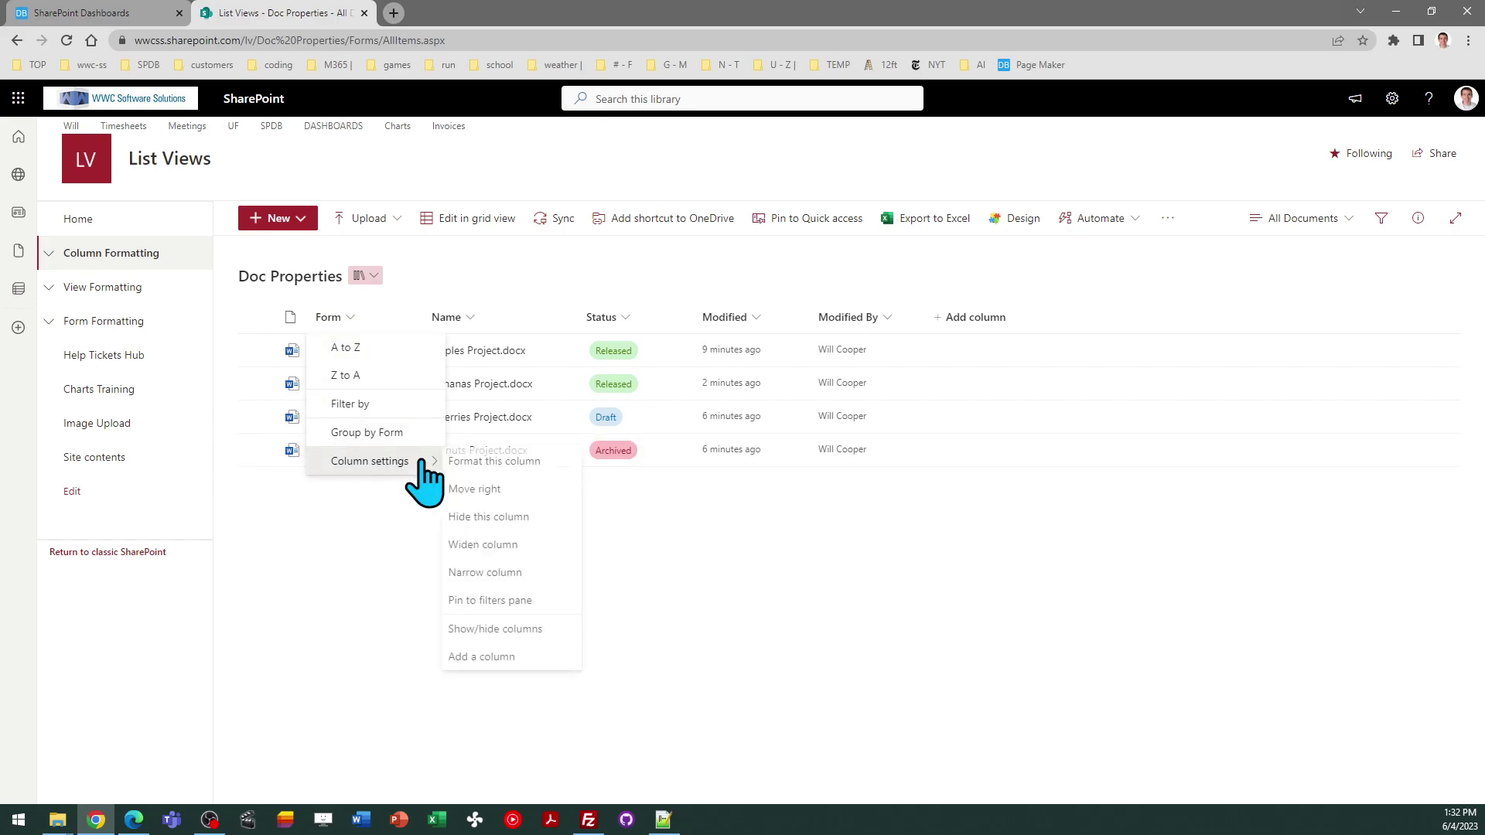
left_click(492, 464)
left_click(1094, 744)
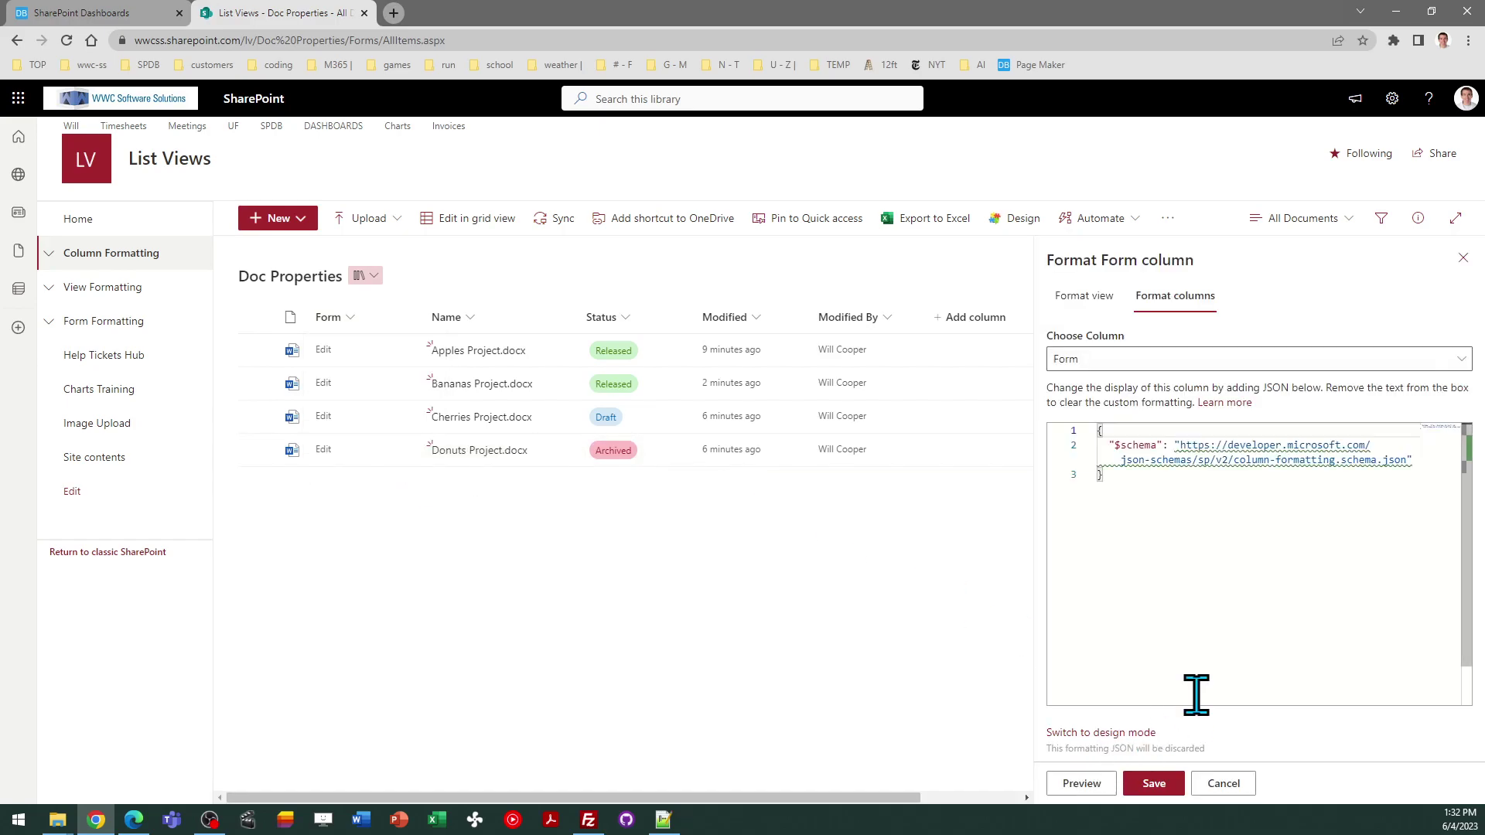
left_click(1188, 540)
key("ctrl+a")
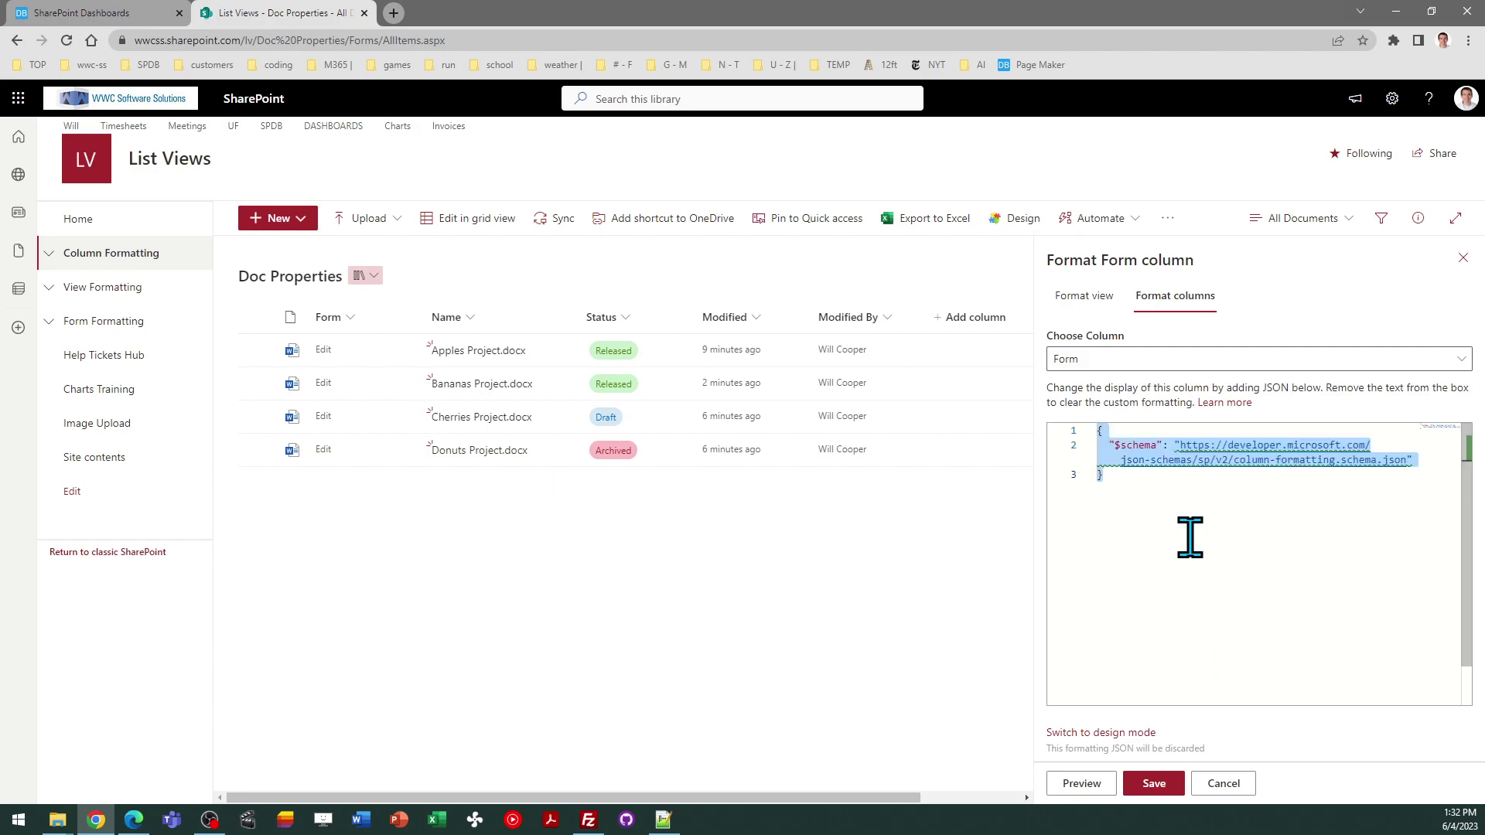
key("ctrl+v")
left_click(1154, 783)
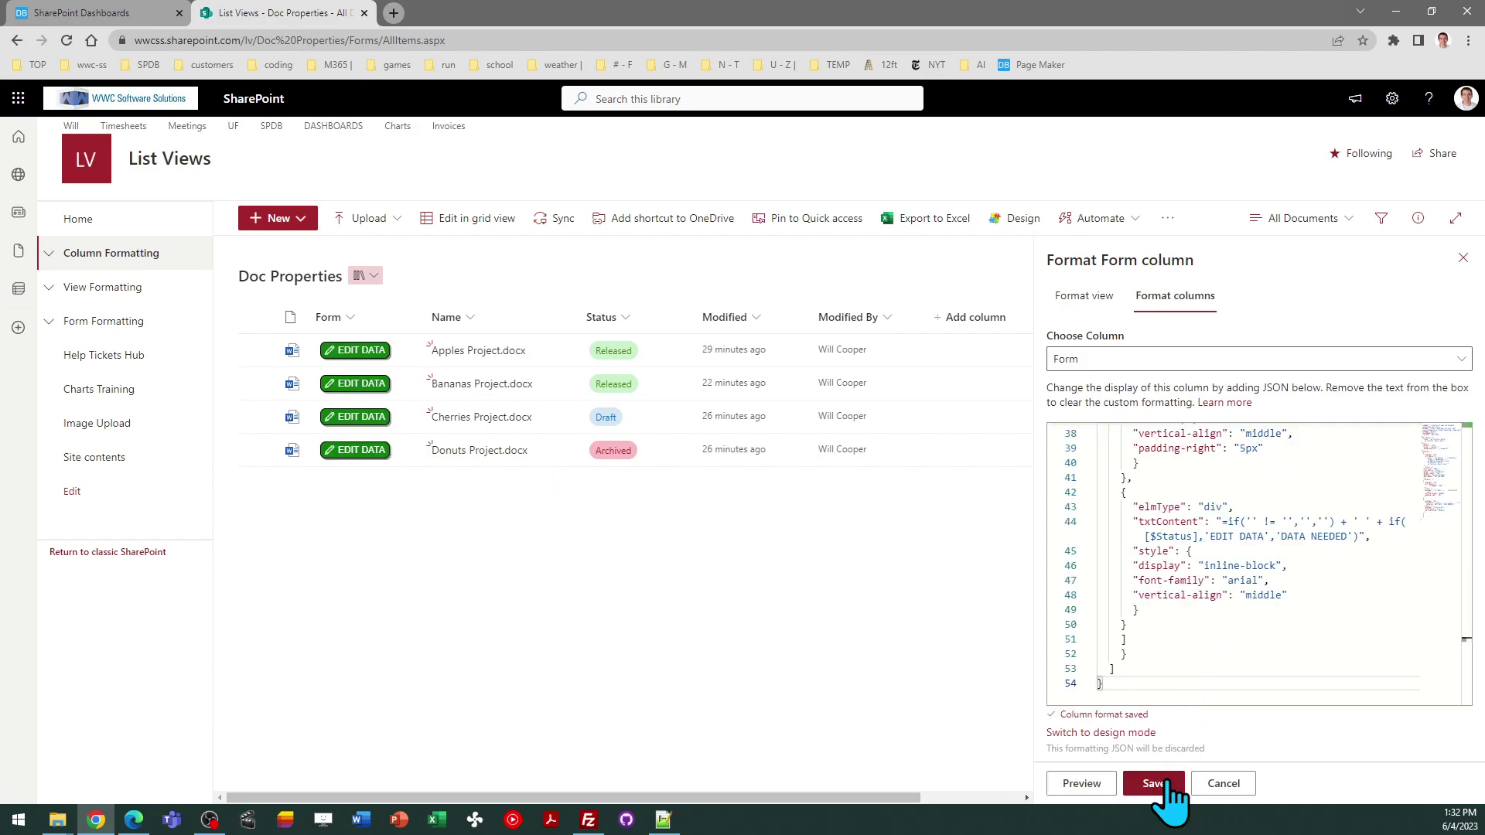
left_click(1463, 257)
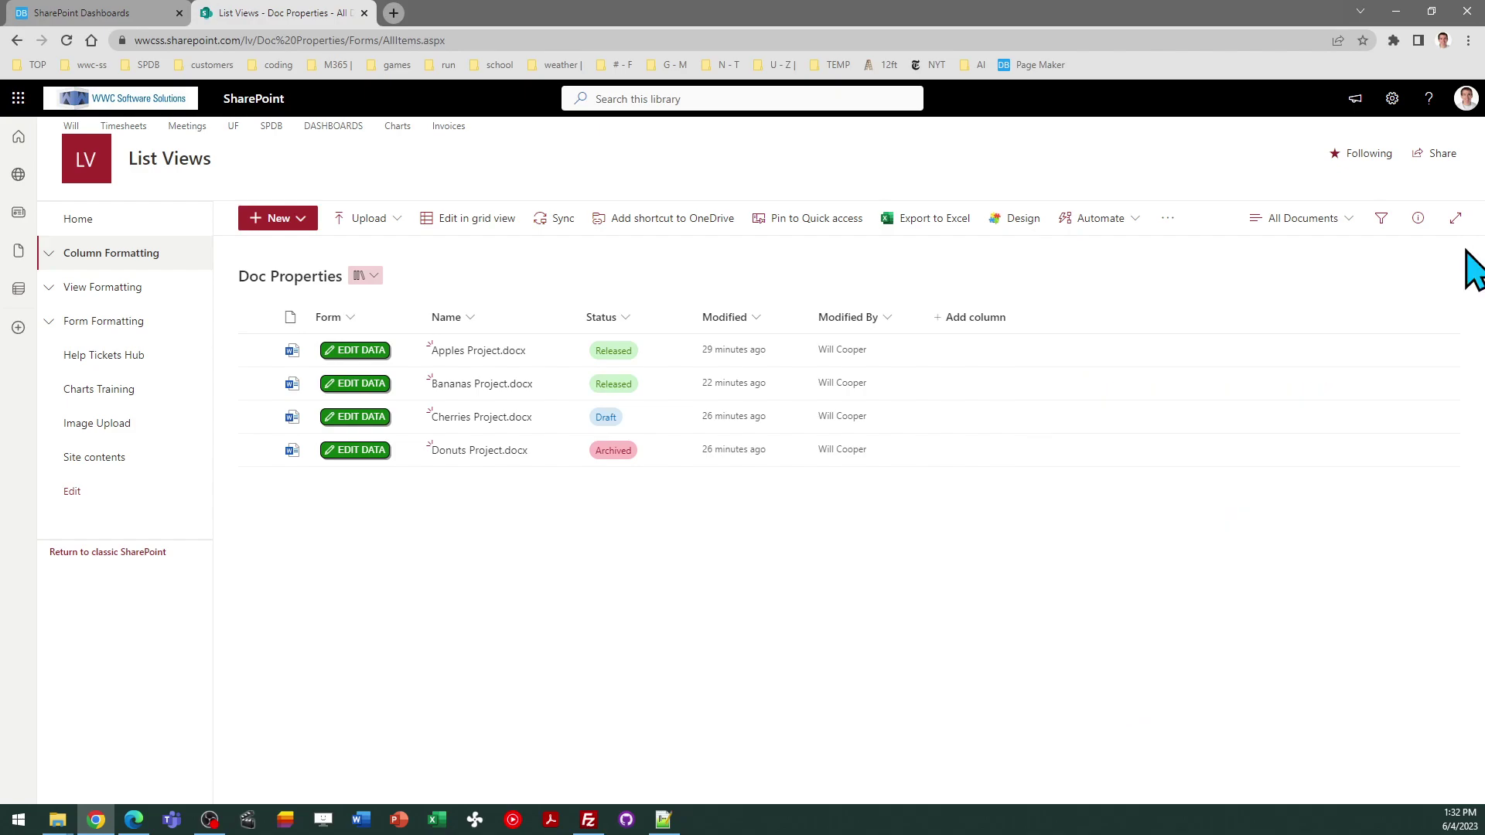
left_click(363, 354)
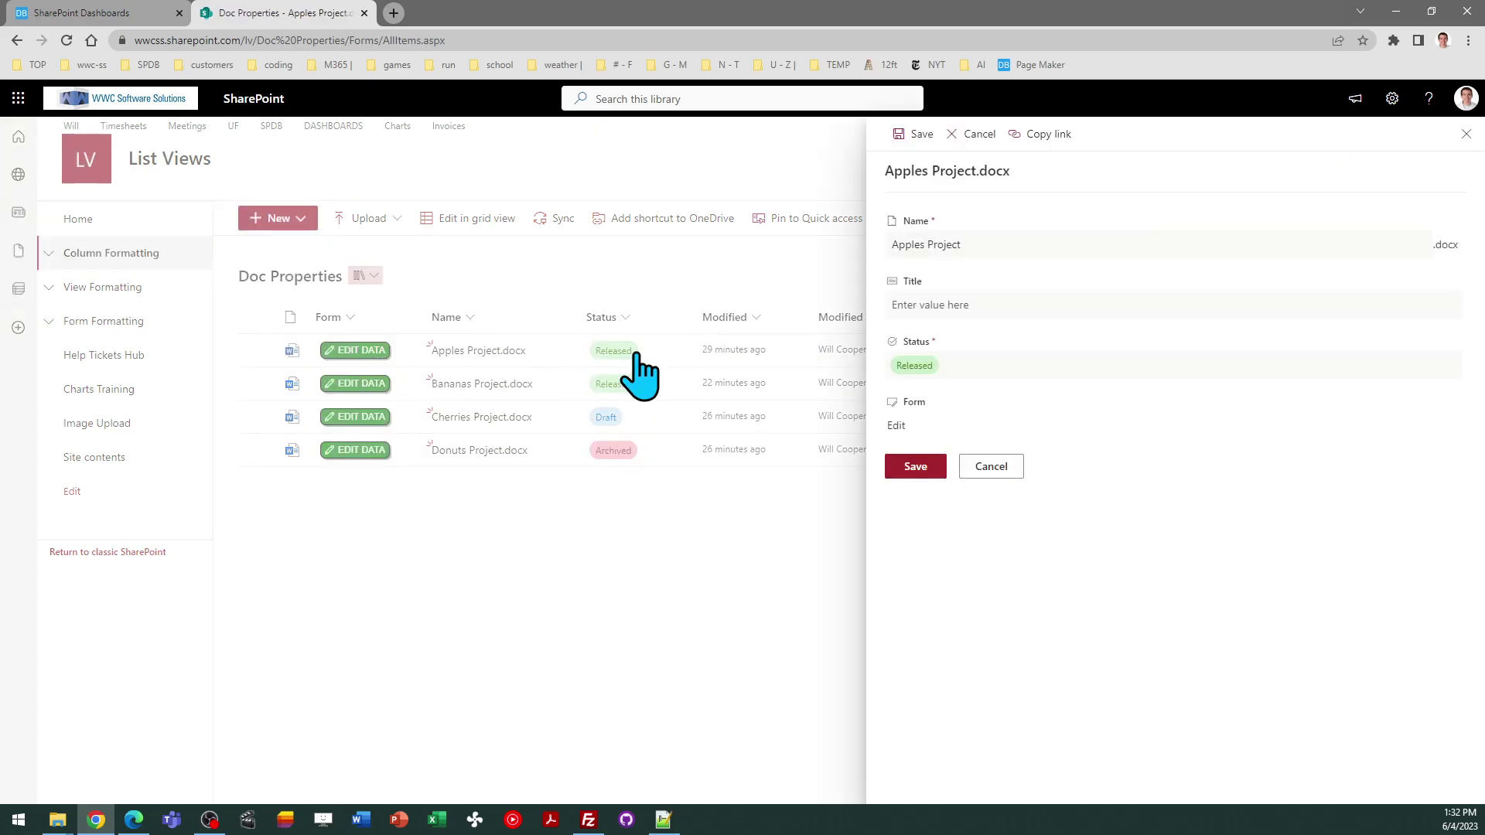
left_click(1465, 136)
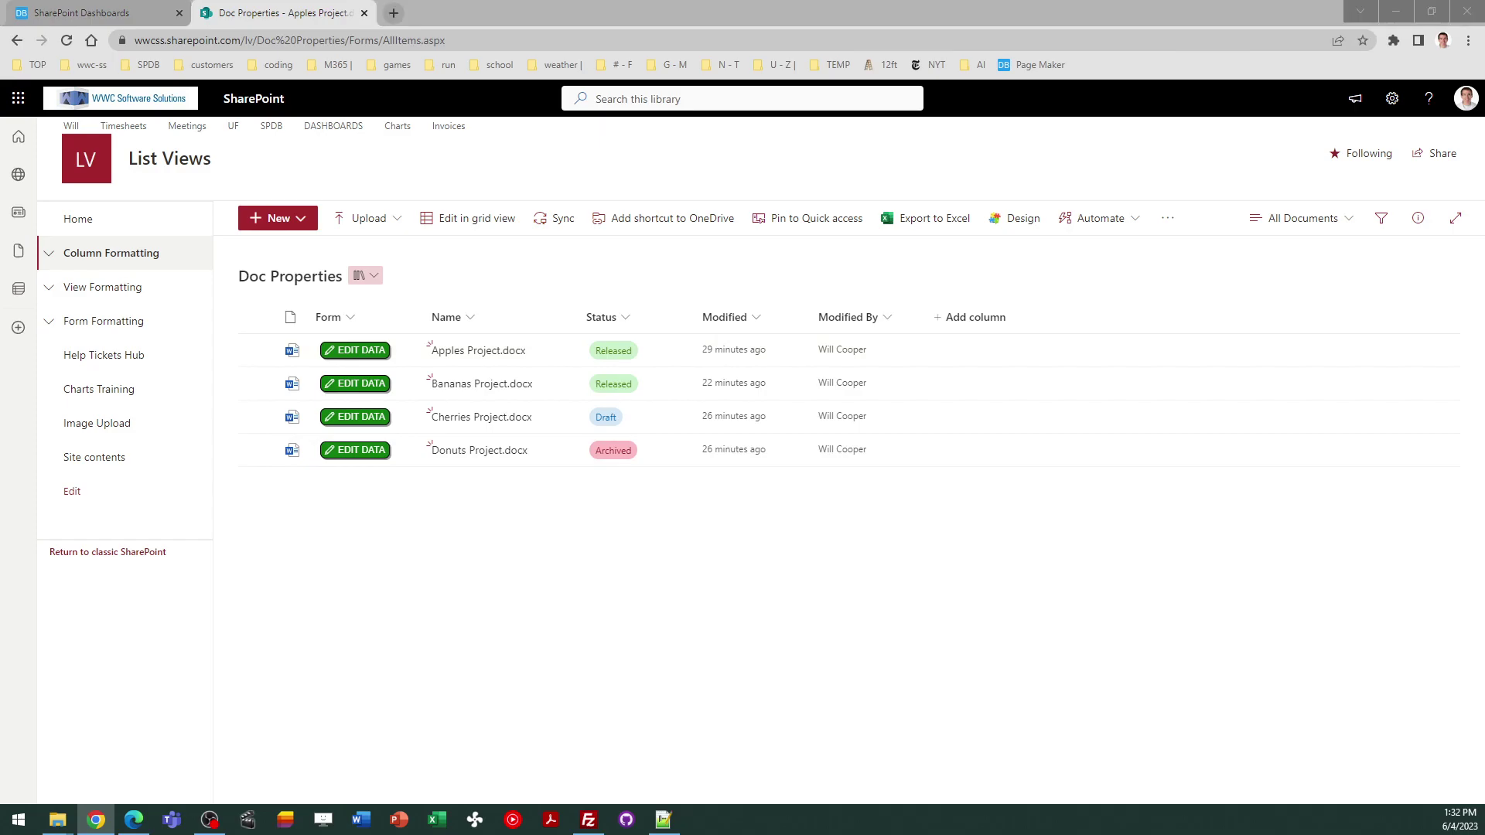
key("super+d")
key("super+d")
key("super+d")
key("super+d")
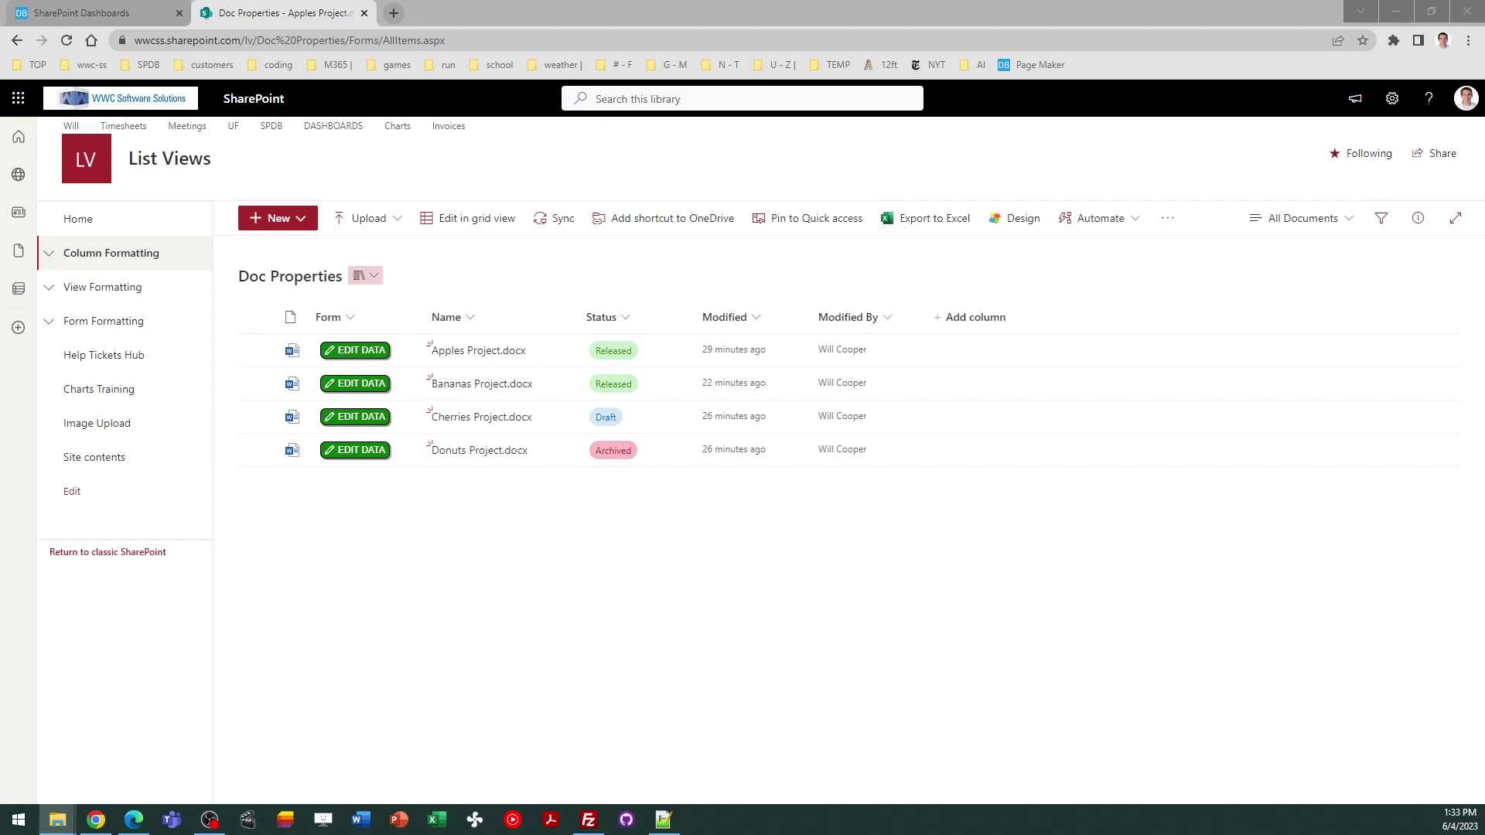
- Upload Year-End-Project-Planning.docx into the library by dragging it in, then close the details pane and the notification
left_click_drag(0, 603, 477, 544)
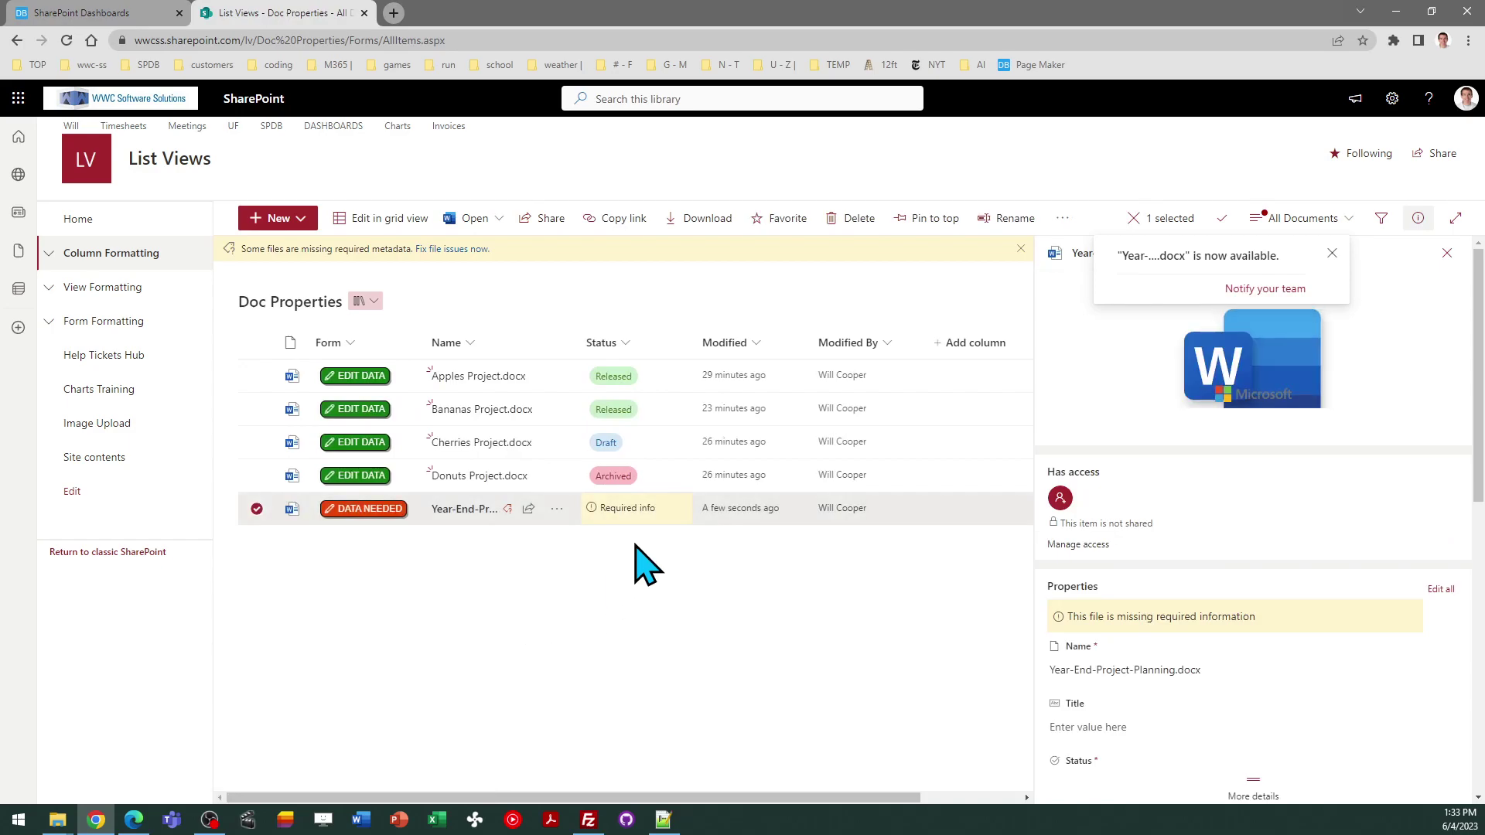
left_click(1446, 252)
left_click(1332, 253)
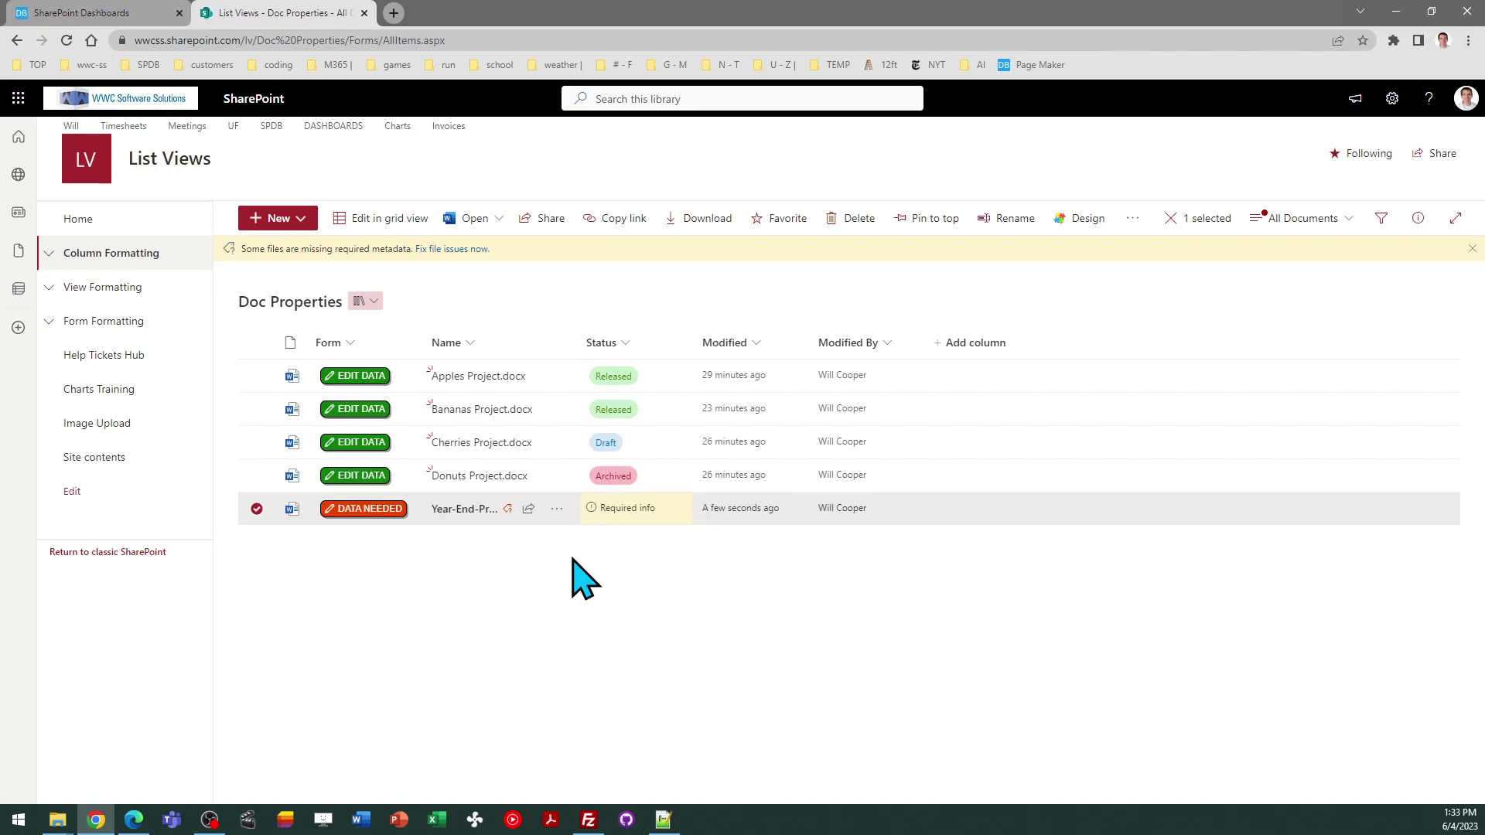
- Set Year-End-Project-Planning.docx's Status to Released from its DATA NEEDED button and save
left_click(371, 511)
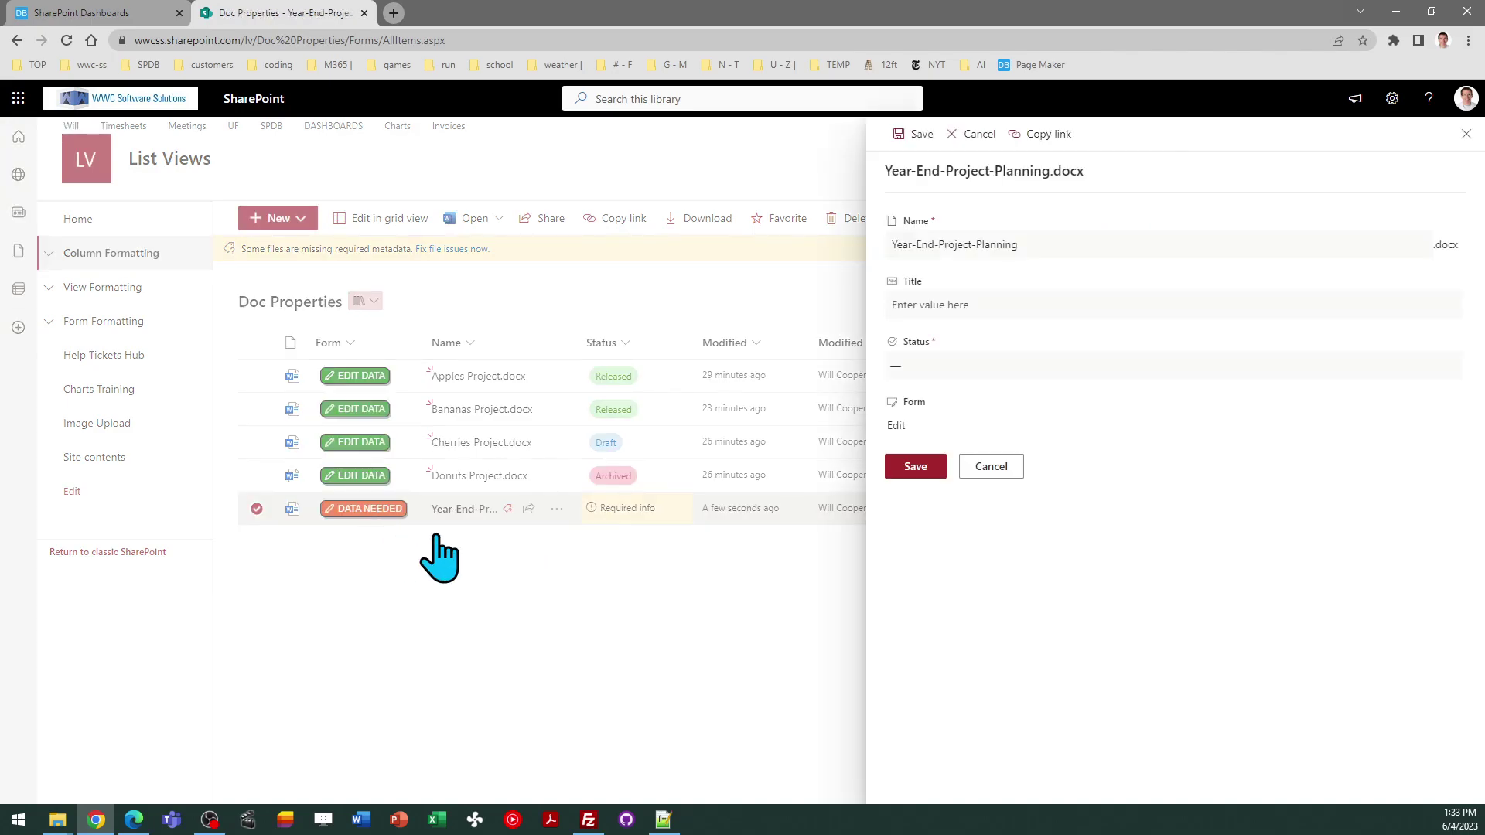
left_click(1024, 366)
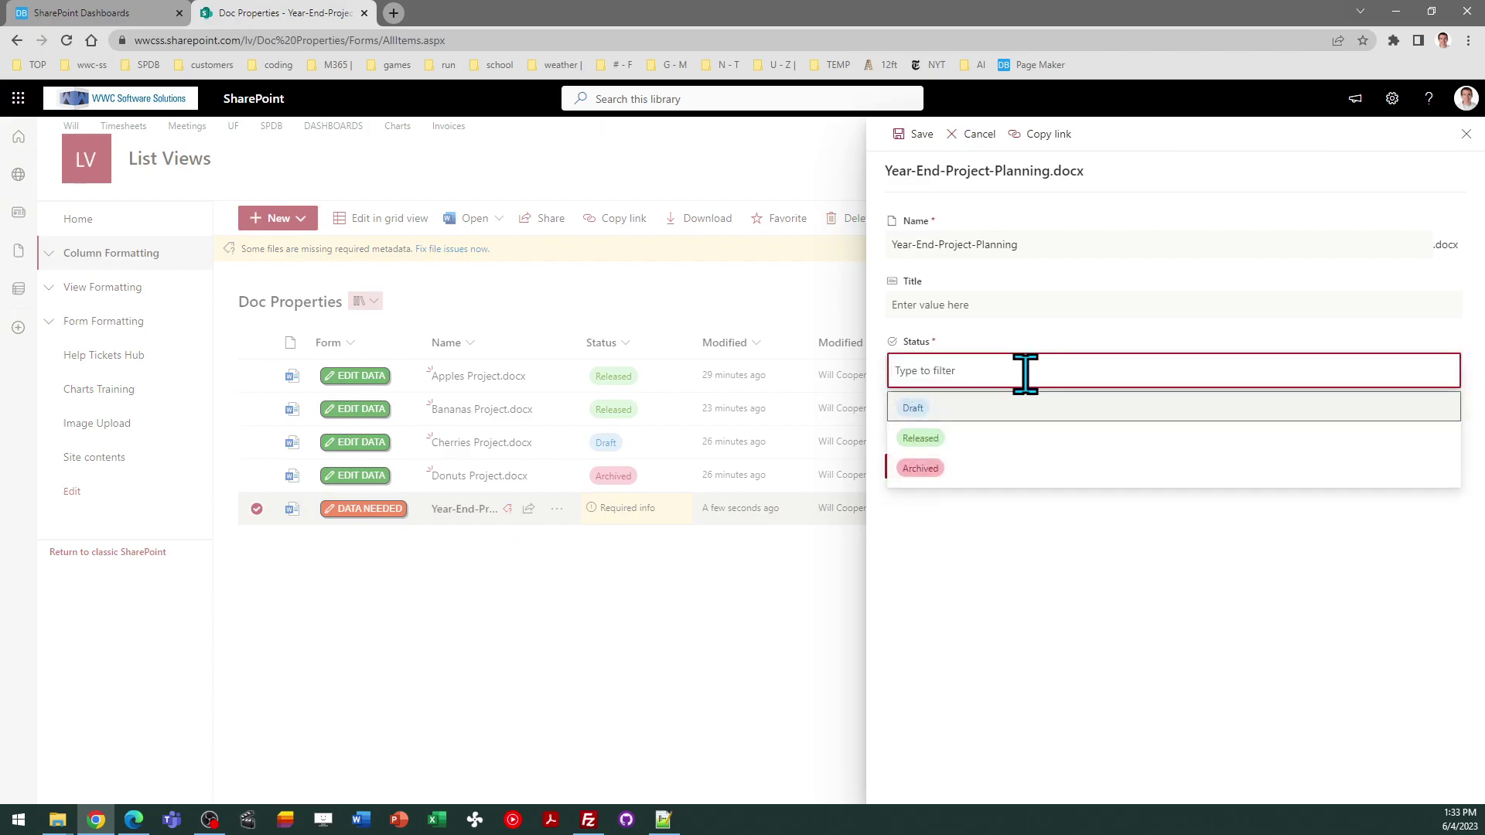
left_click(946, 438)
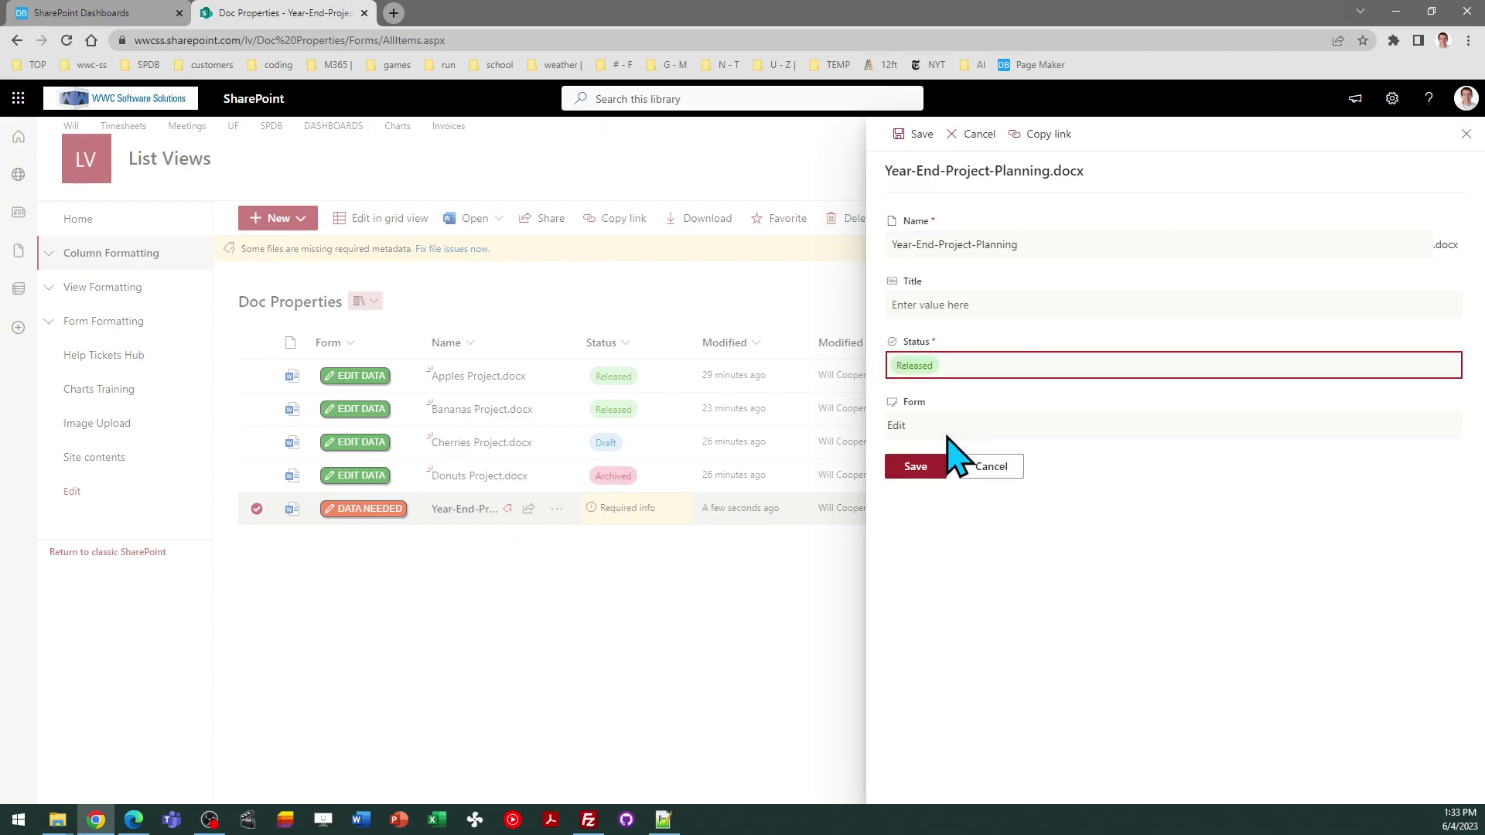
left_click(904, 466)
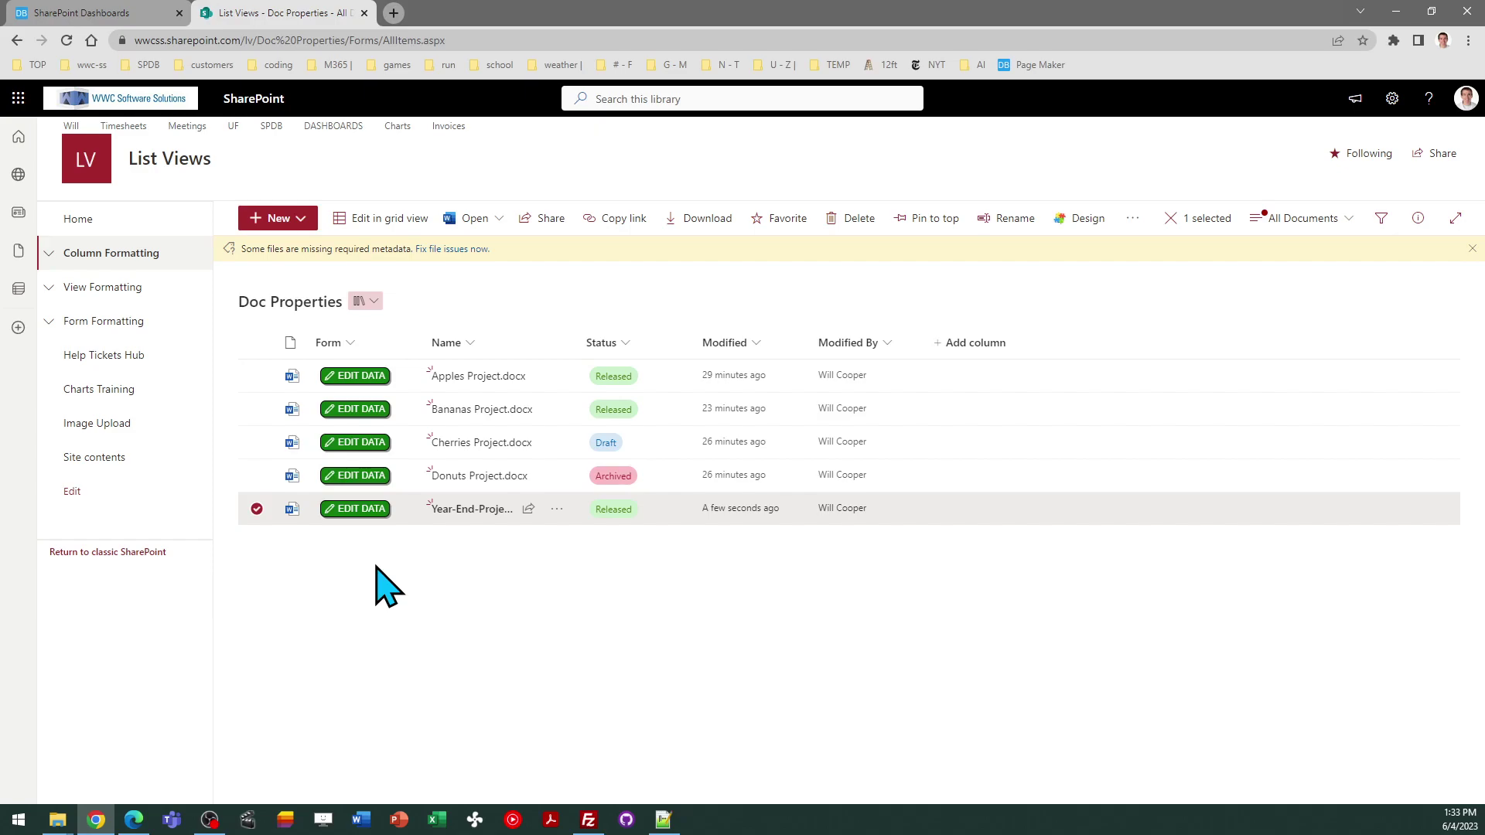
- Return to the Column - Button / Document Form template page on SharePointDashboards.com
left_click(128, 14)
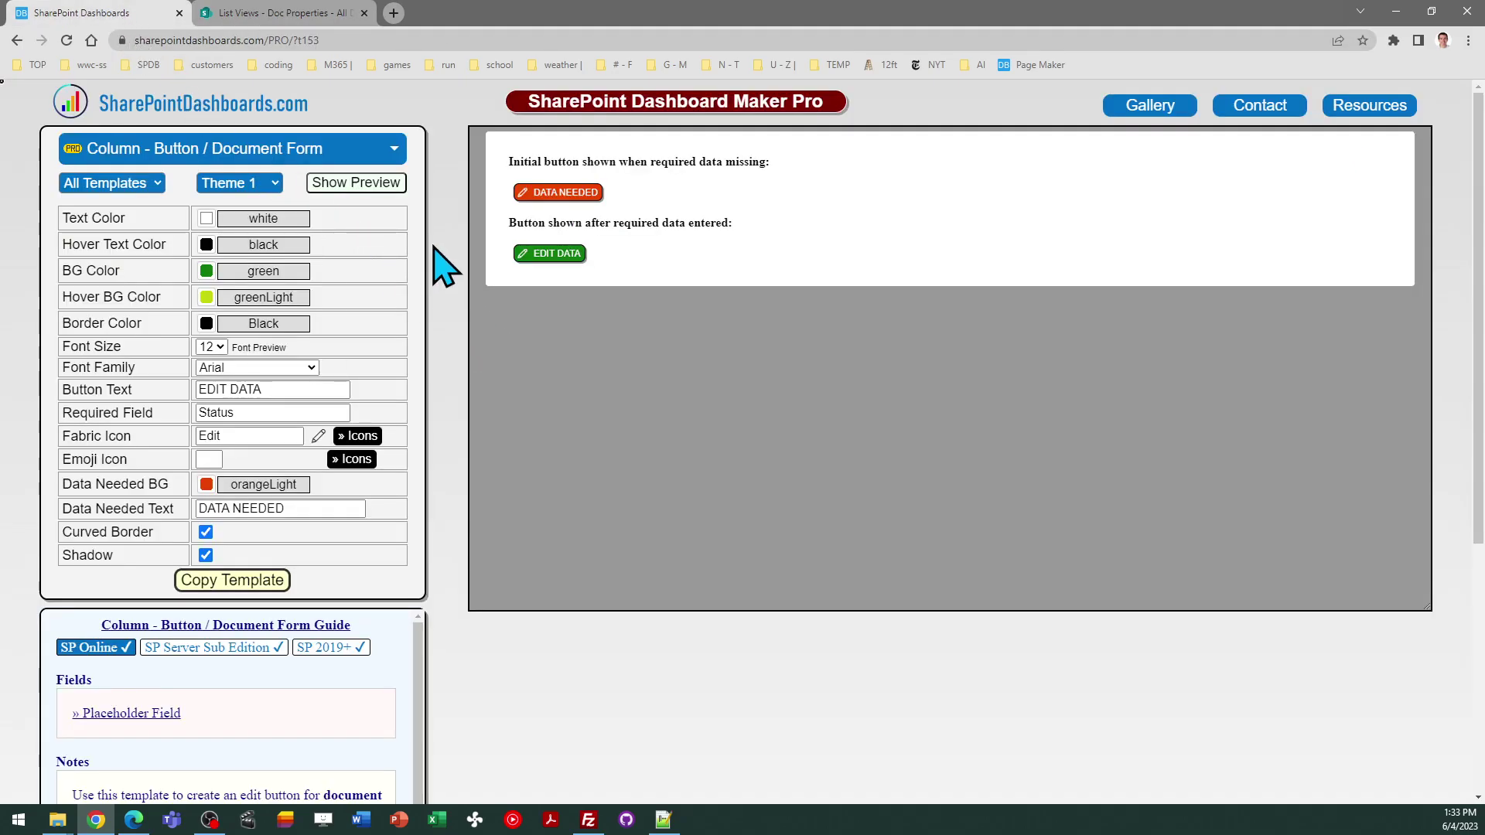